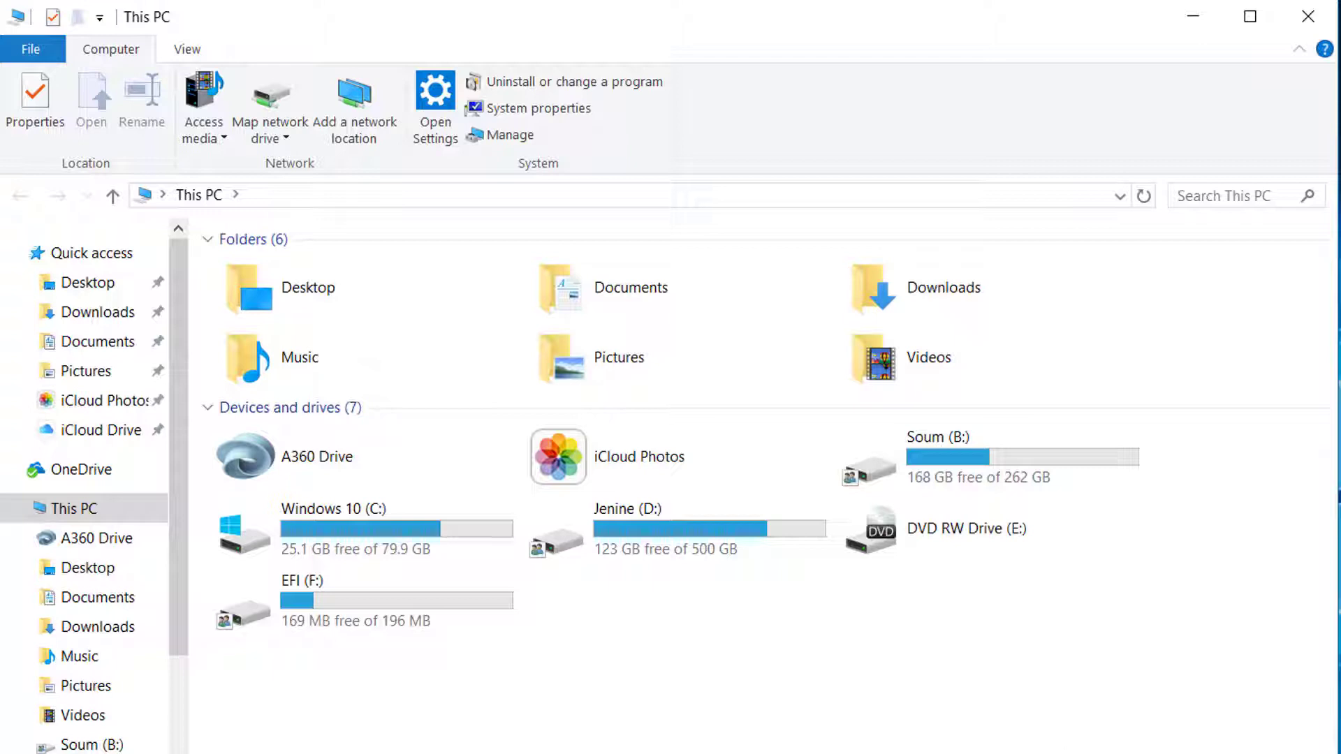
# Extract OldNewExplorer.rar onto the desktop using WinRAR's Extract files with default settings
pyautogui.click(1309, 16)
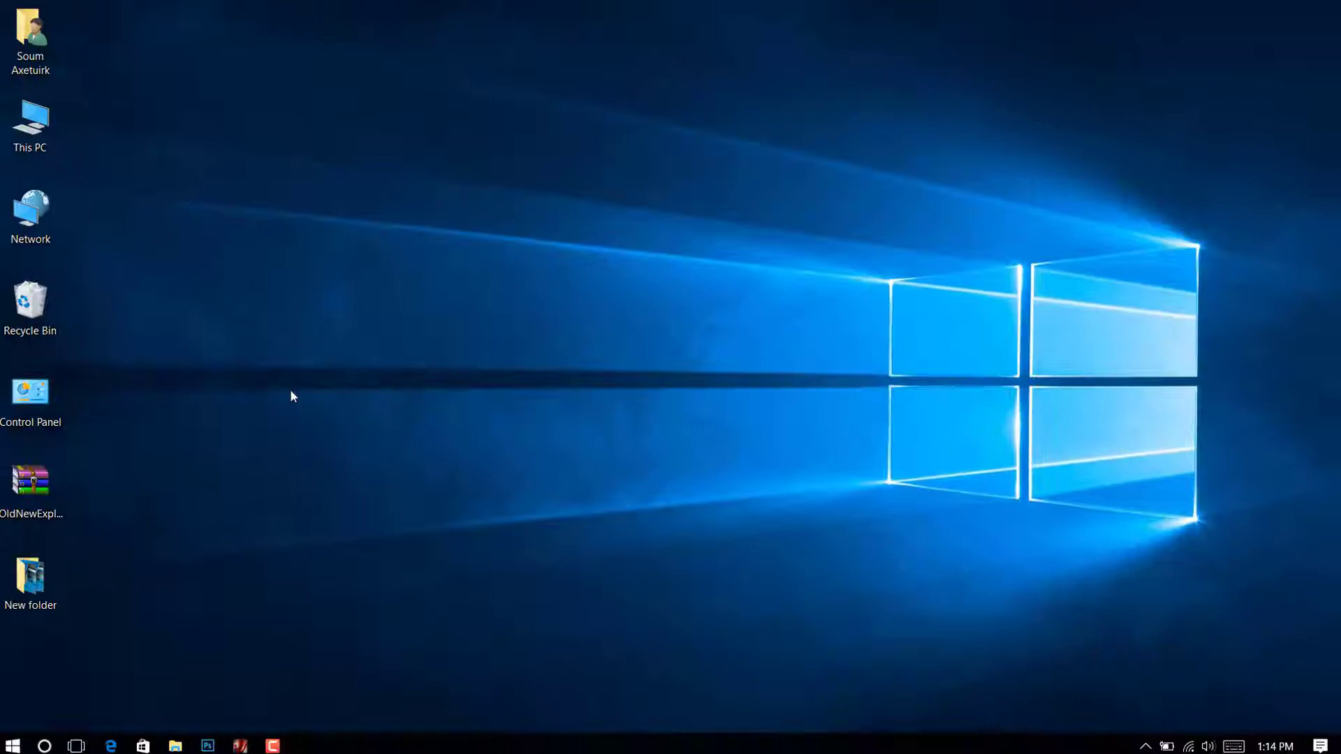
pyautogui.click(53, 490)
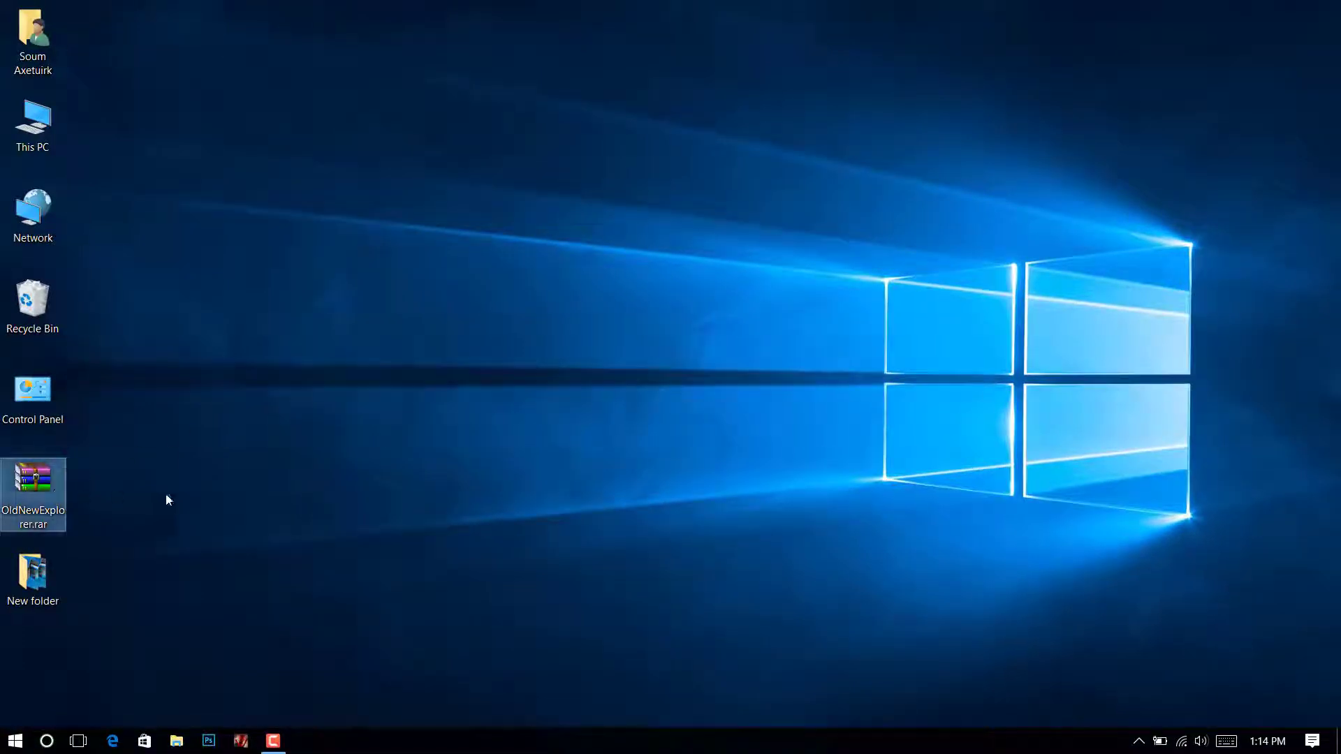
pyautogui.rightClick(32, 492)
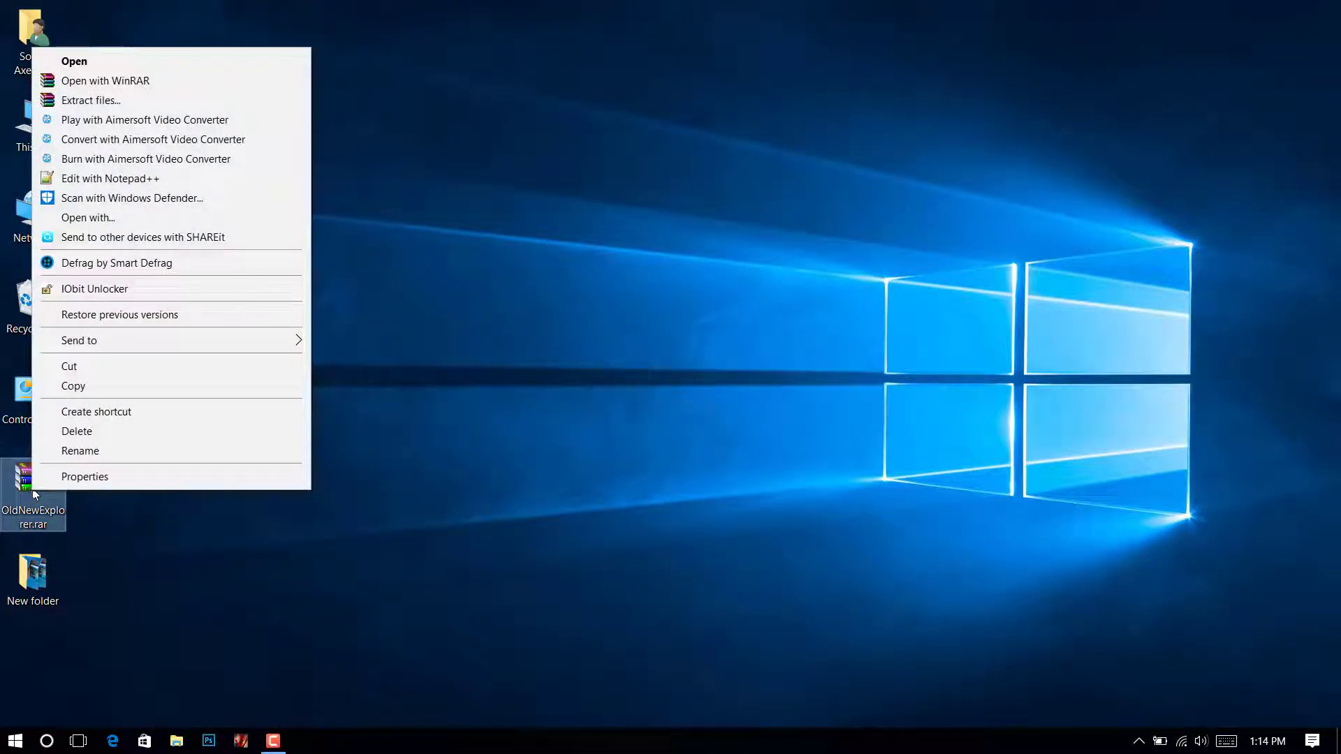
pyautogui.click(97, 103)
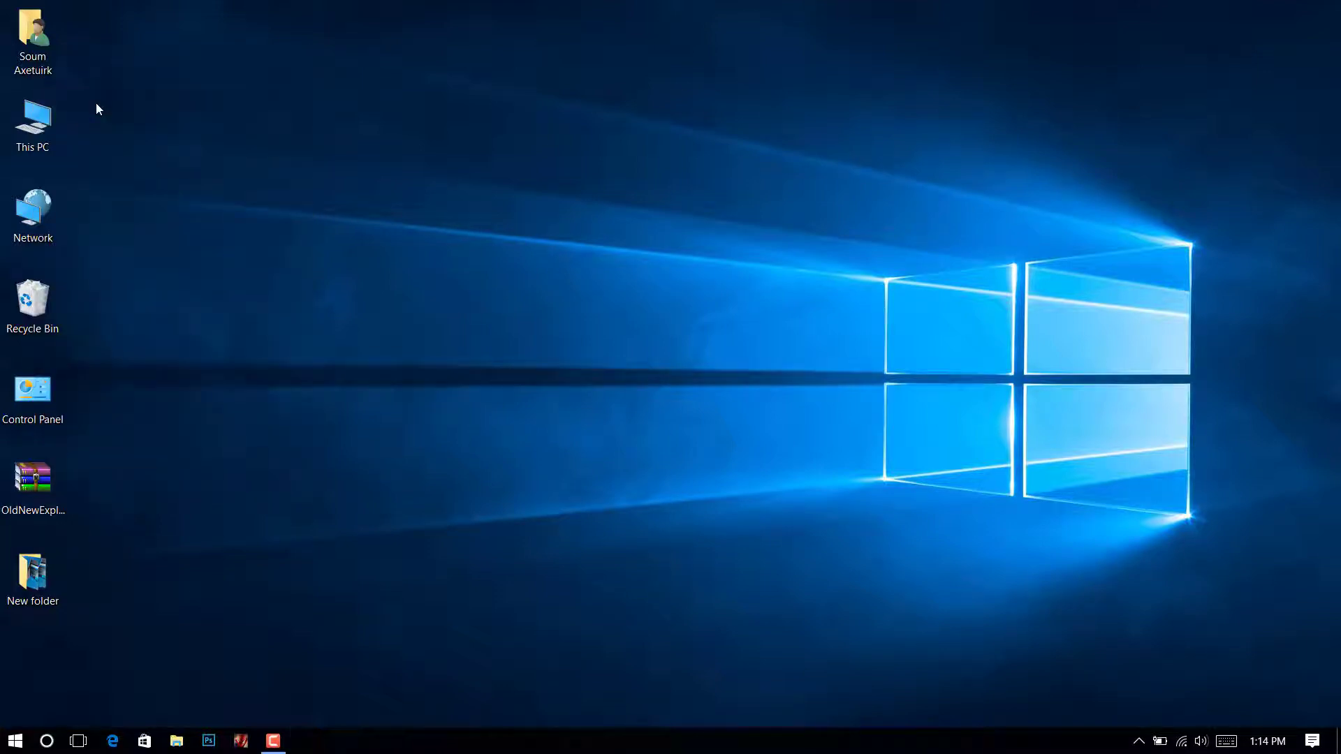
pyautogui.click(718, 548)
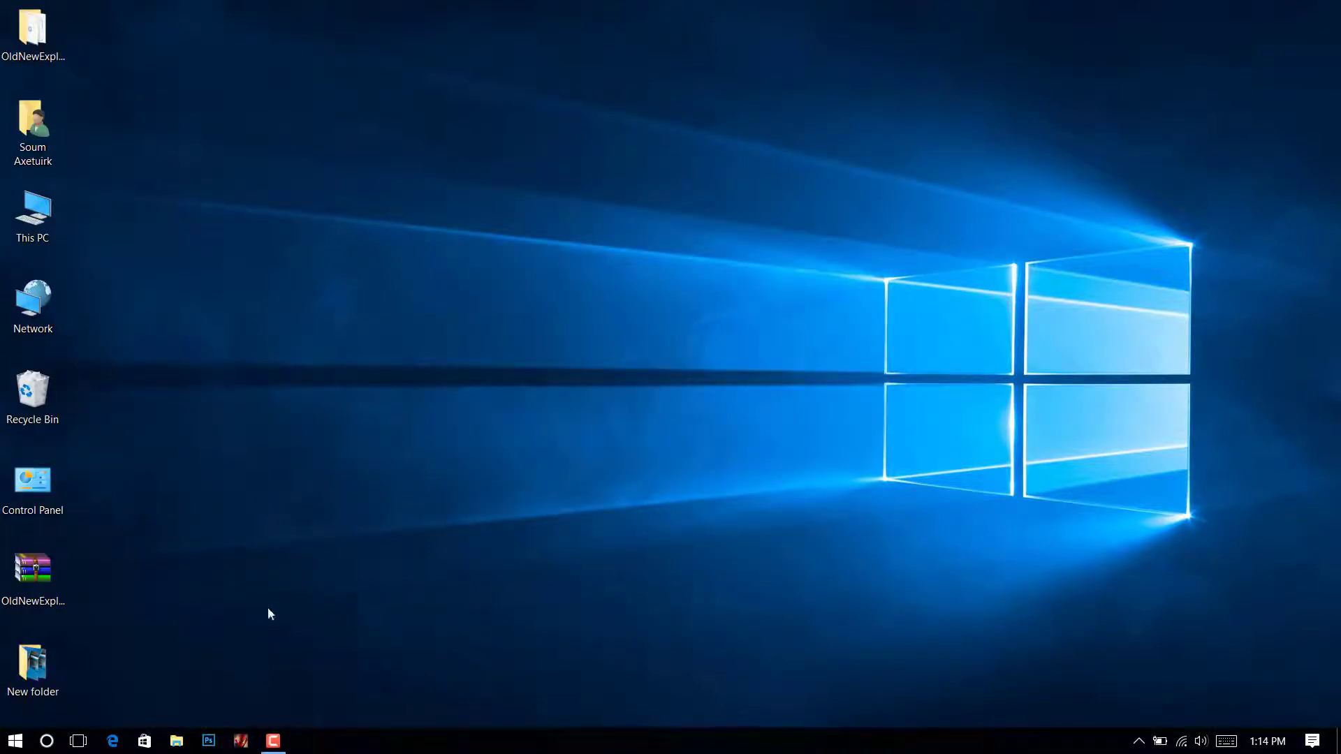
# Open the OldNewExplorer folder, then launch and close OldNewExplorerCfg.exe
pyautogui.click(25, 39)
pyautogui.doubleClick(24, 38)
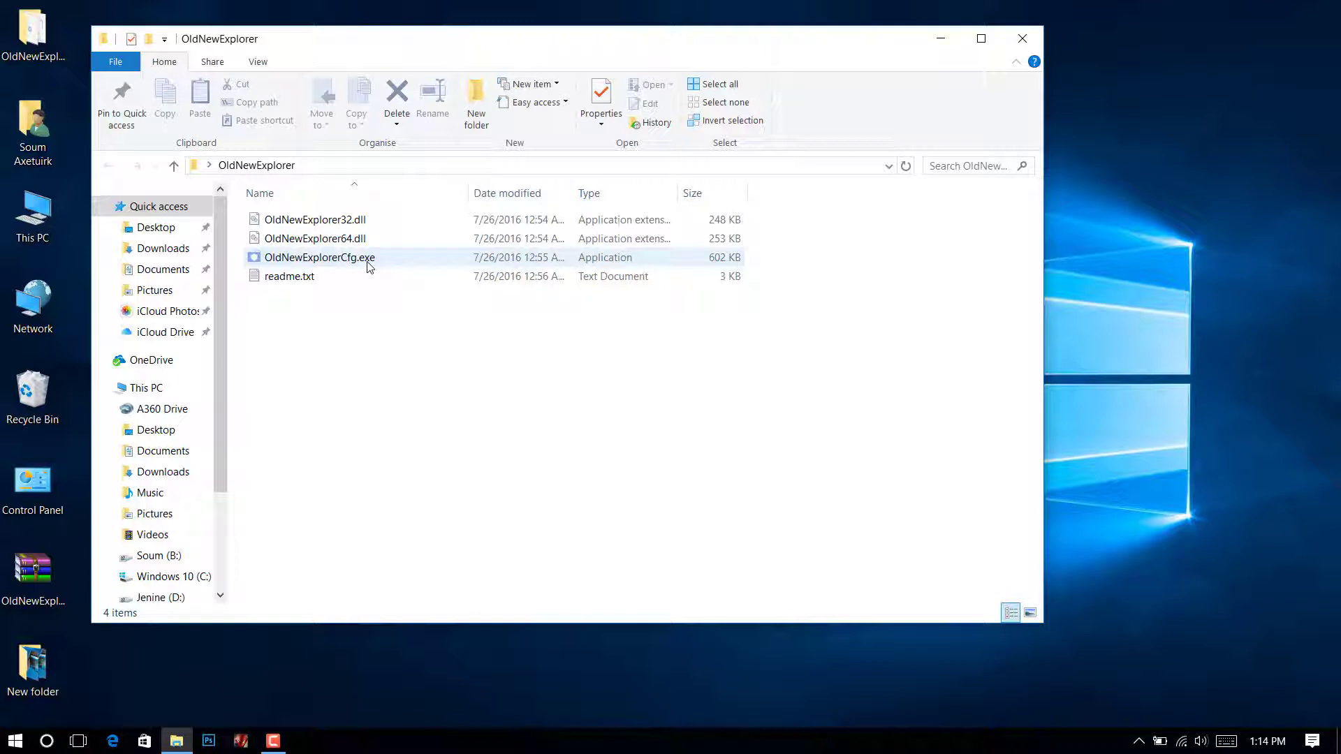
pyautogui.doubleClick(367, 266)
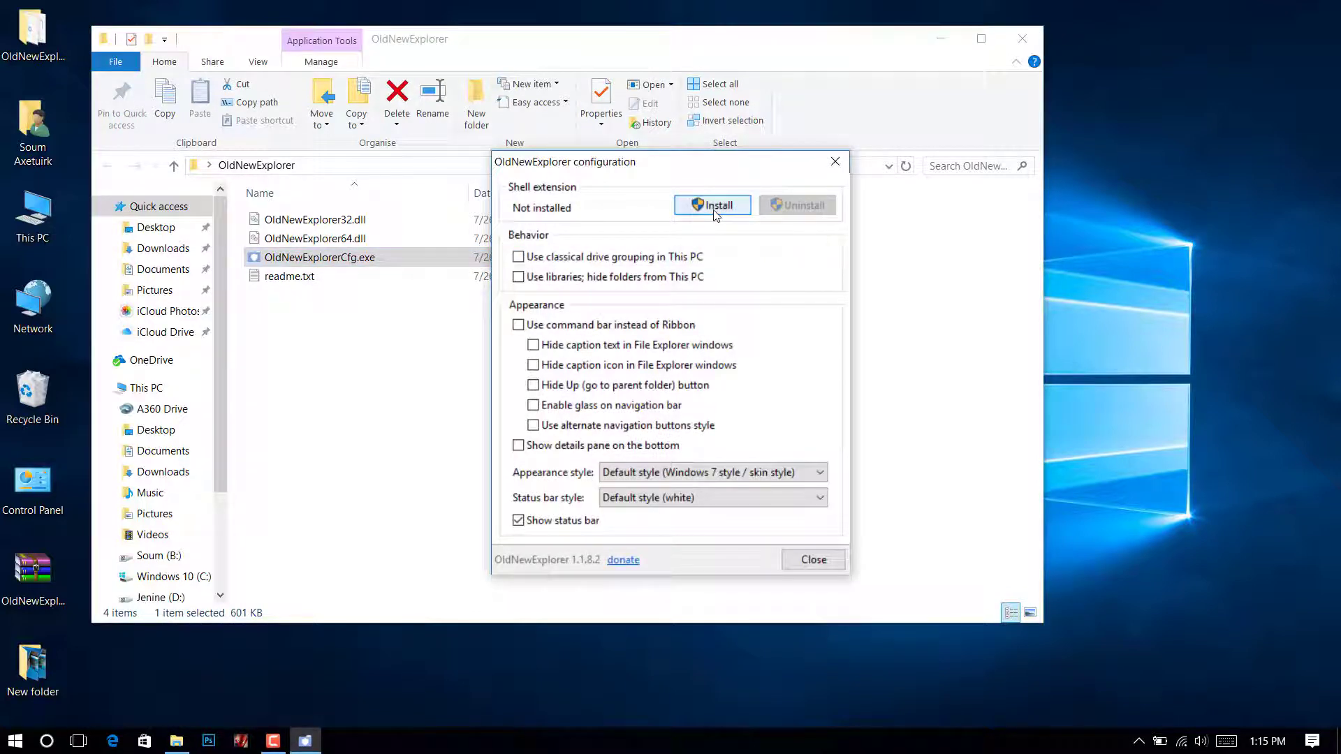
pyautogui.click(807, 565)
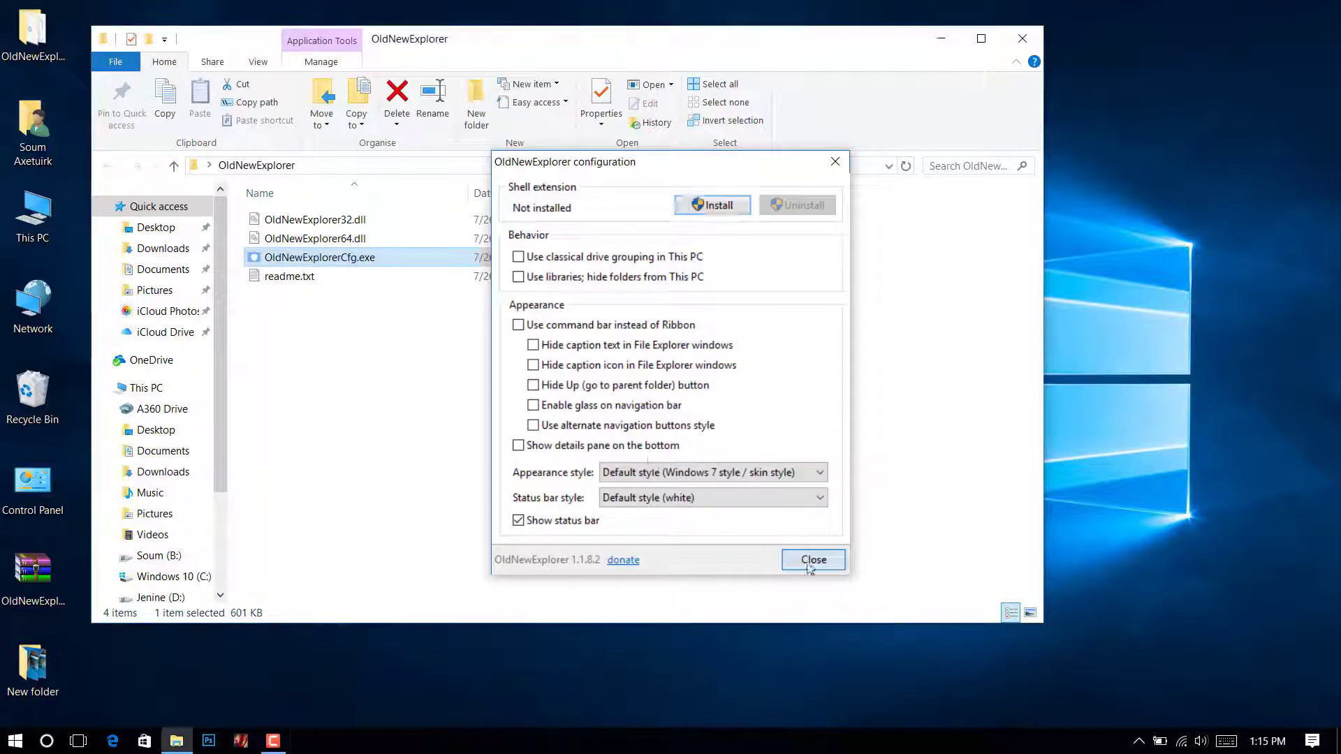
# Copy the OldNewExplorer folder from the desktop
pyautogui.click(1023, 39)
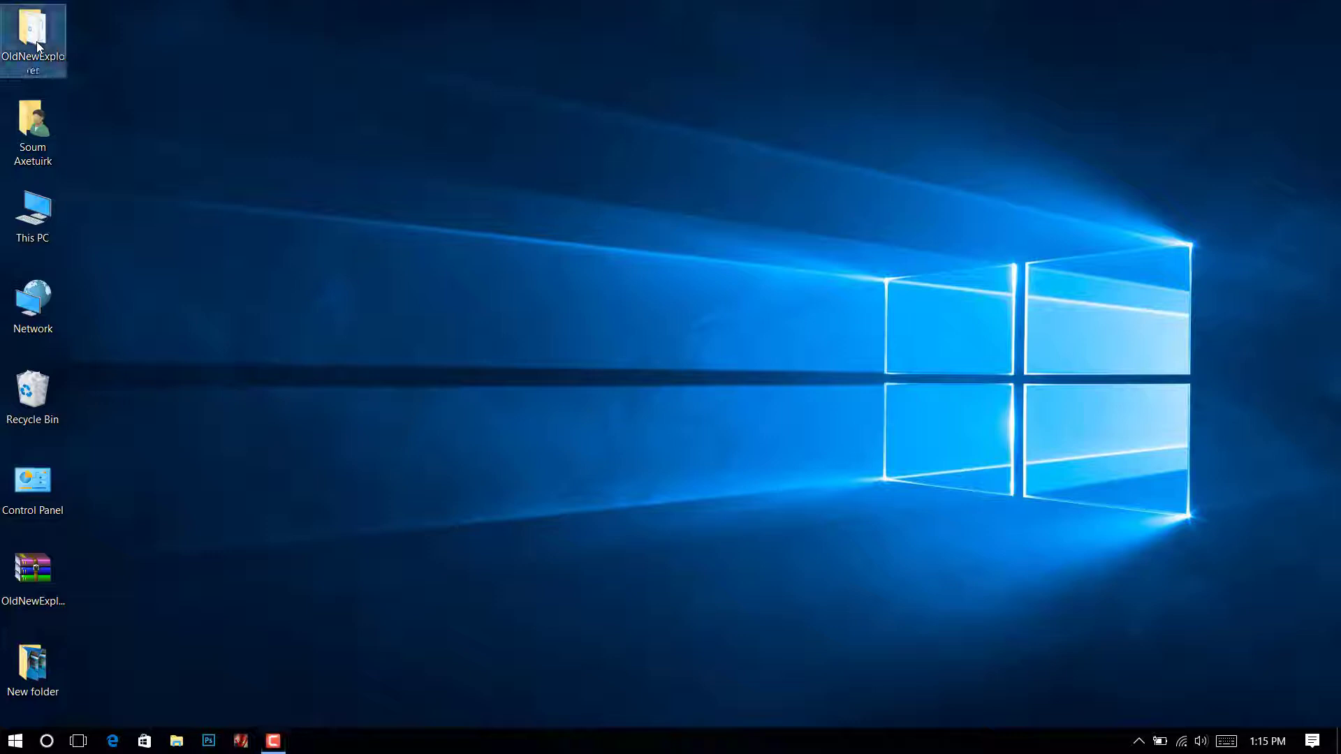
pyautogui.rightClick(36, 41)
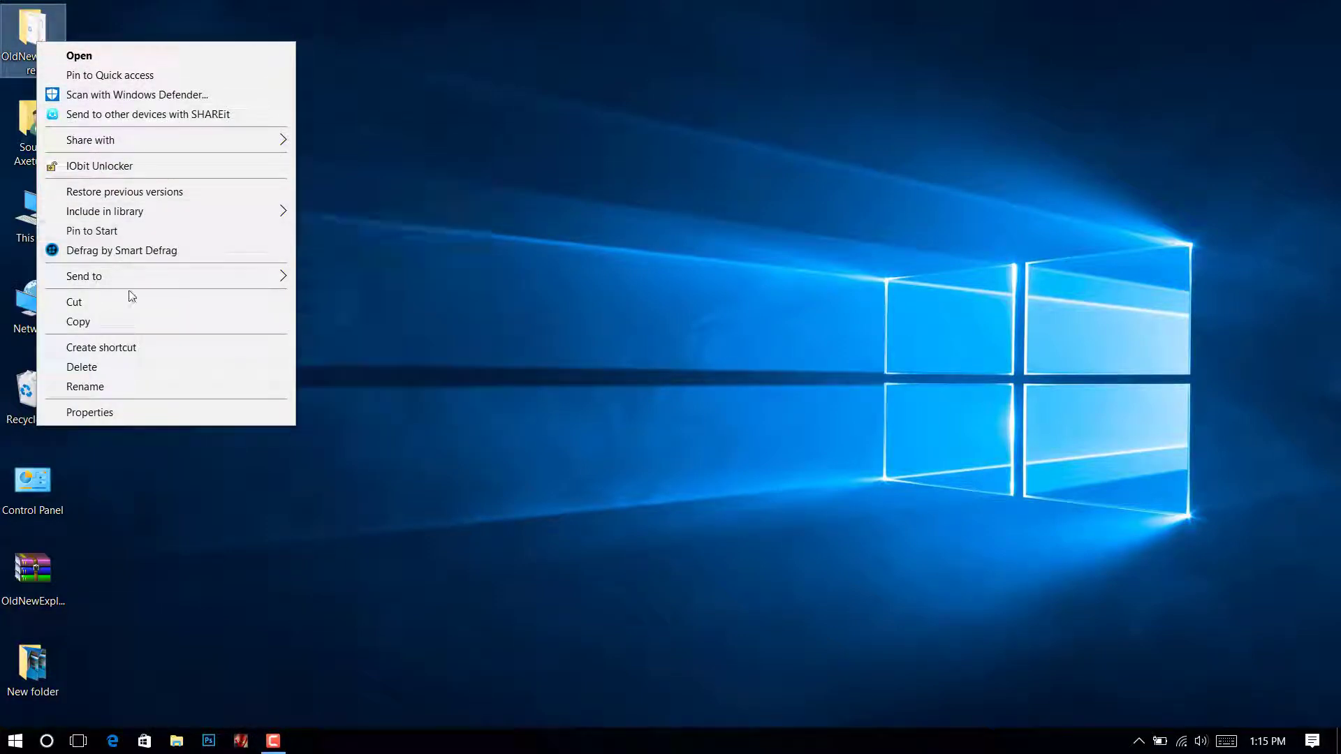
pyautogui.click(134, 321)
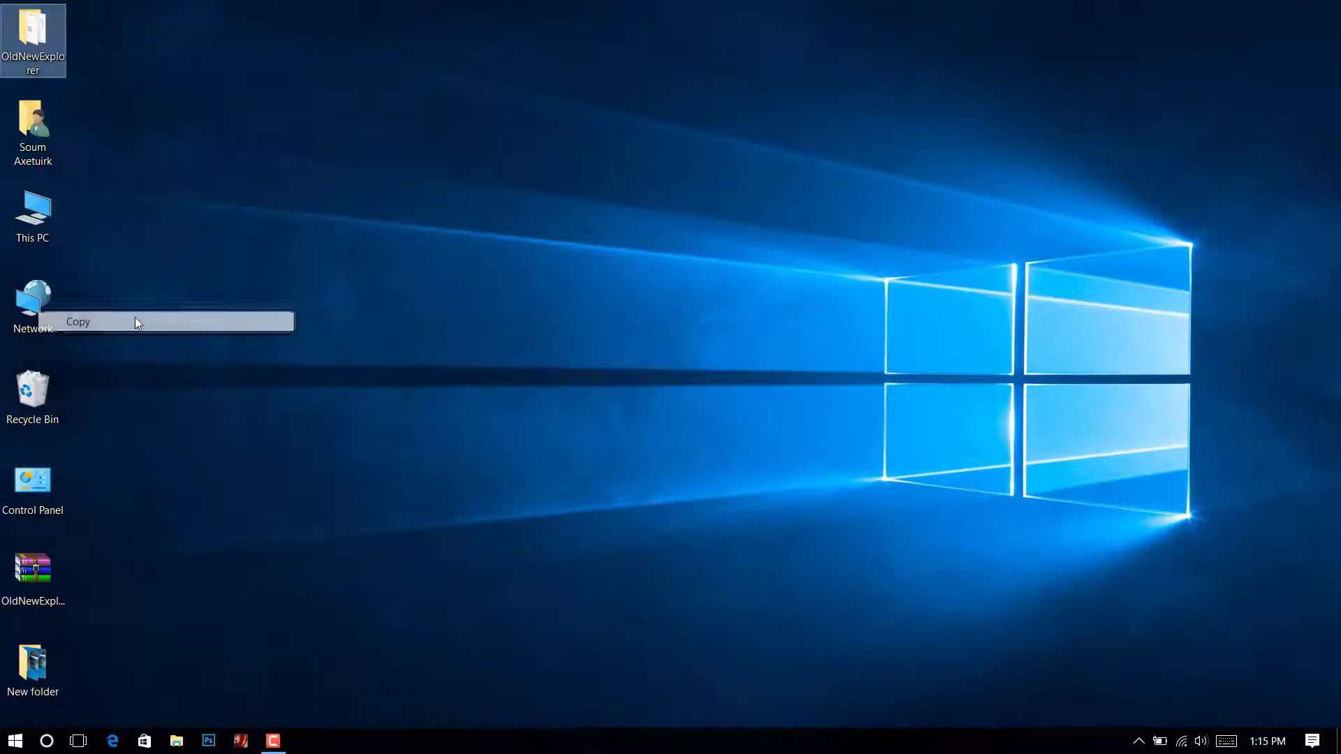
# Paste the folder into C:\Program Files (x86) and open the pasted copy
pyautogui.click(47, 227)
pyautogui.doubleClick(46, 228)
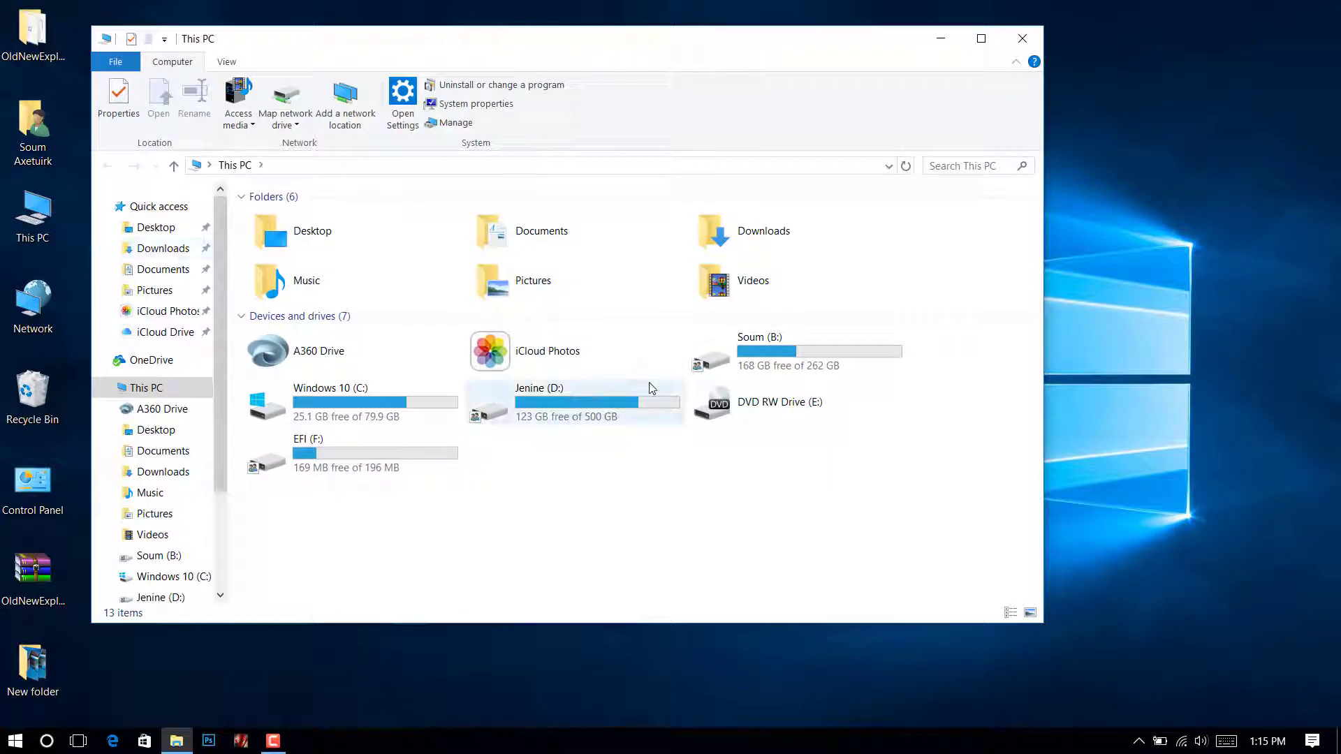
pyautogui.doubleClick(383, 429)
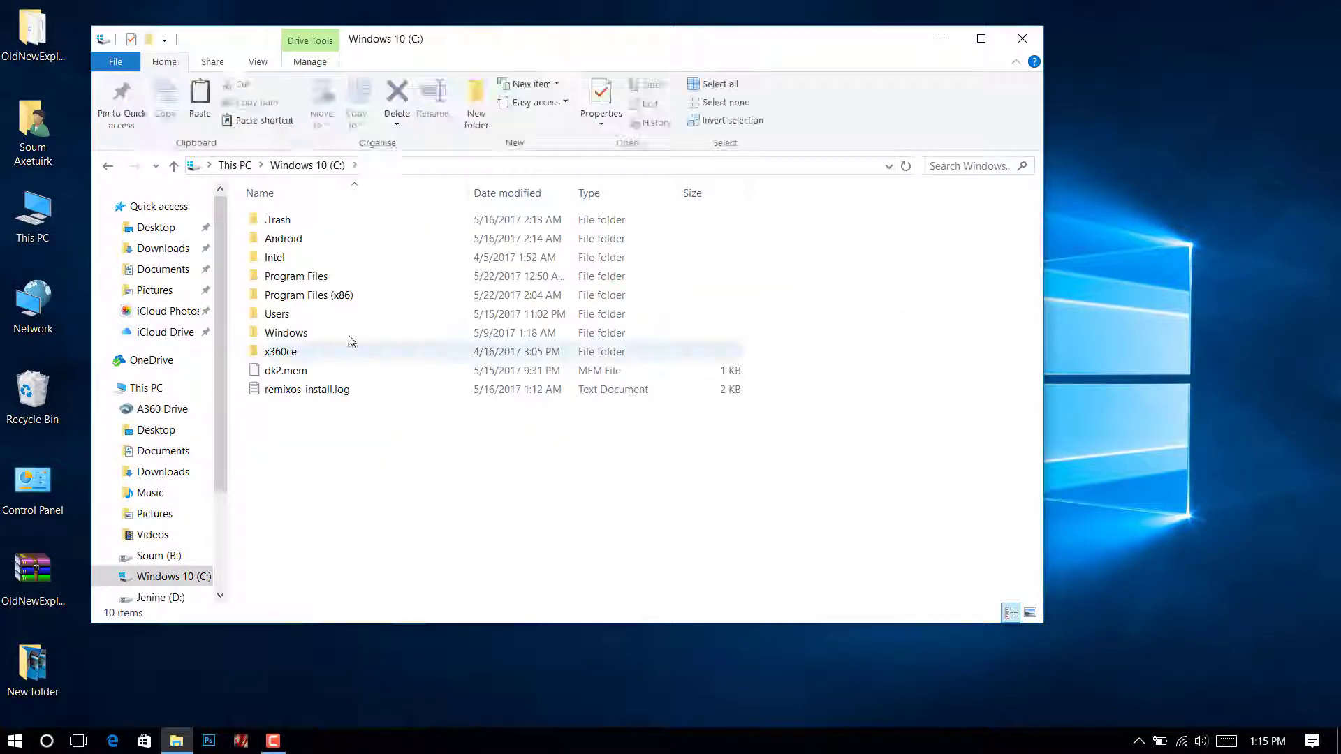
pyautogui.doubleClick(338, 301)
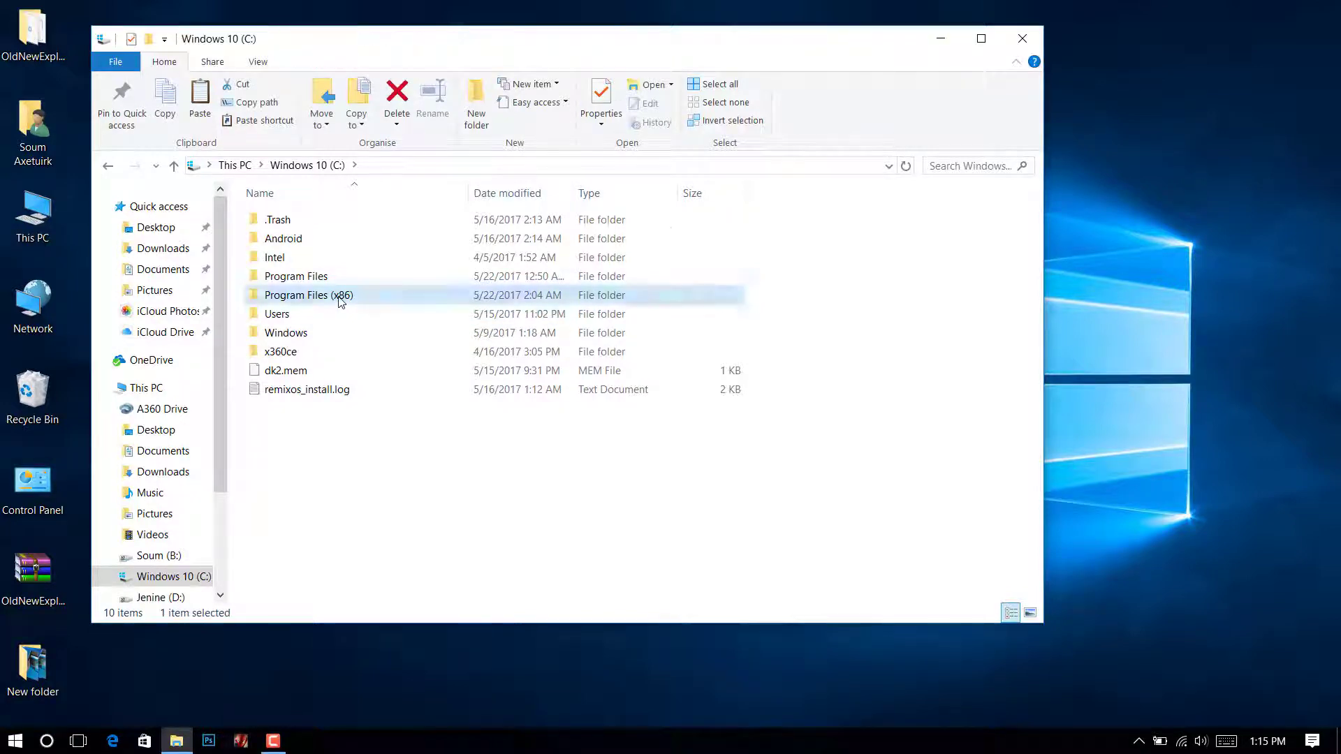
pyautogui.rightClick(926, 288)
pyautogui.click(968, 382)
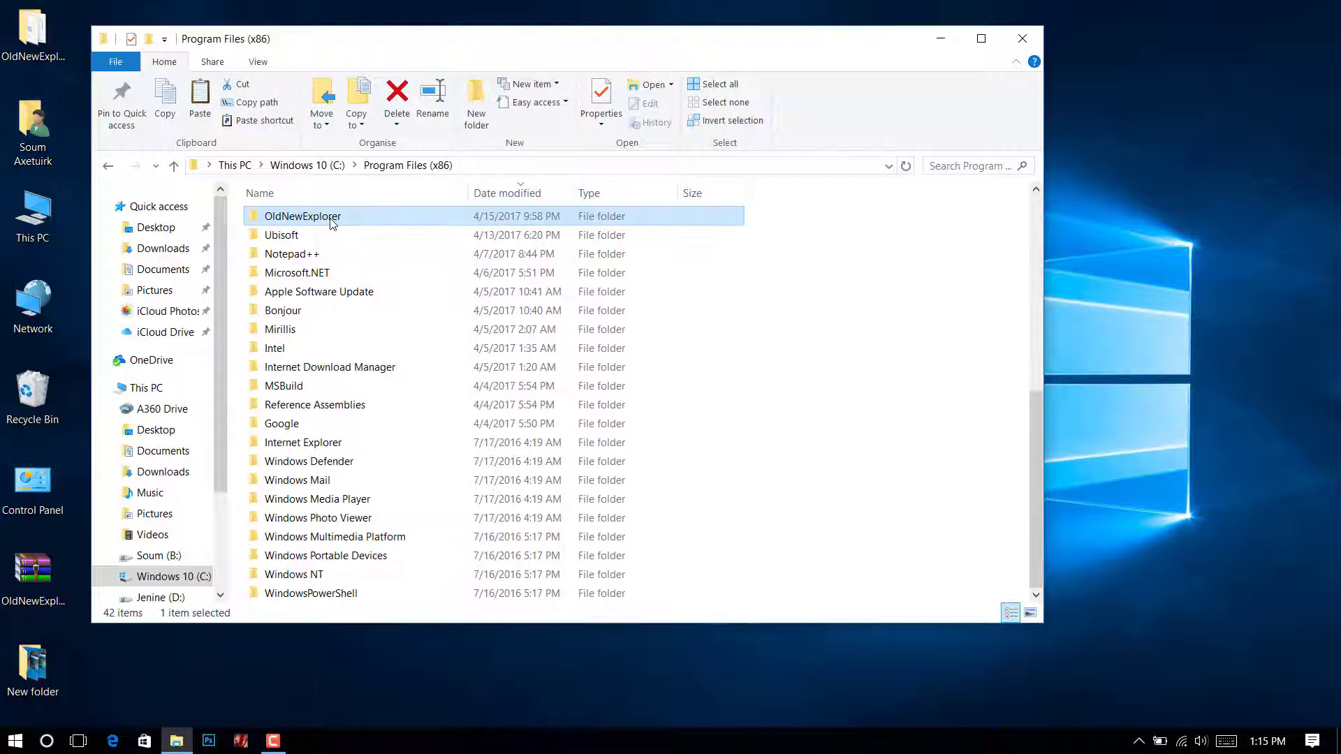
pyautogui.doubleClick(331, 222)
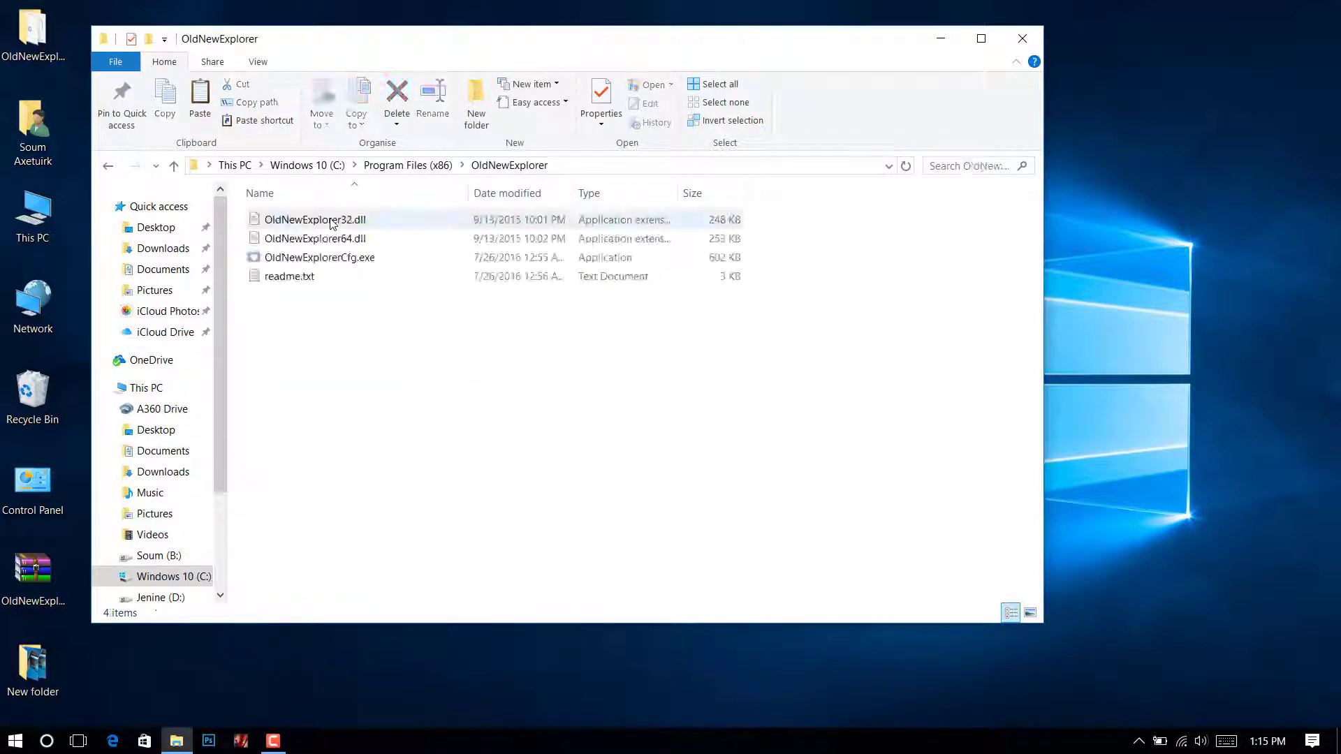
# Launch OldNewExplorerCfg.exe from the OldNewExplorer folder in Program Files (x86)
pyautogui.doubleClick(351, 263)
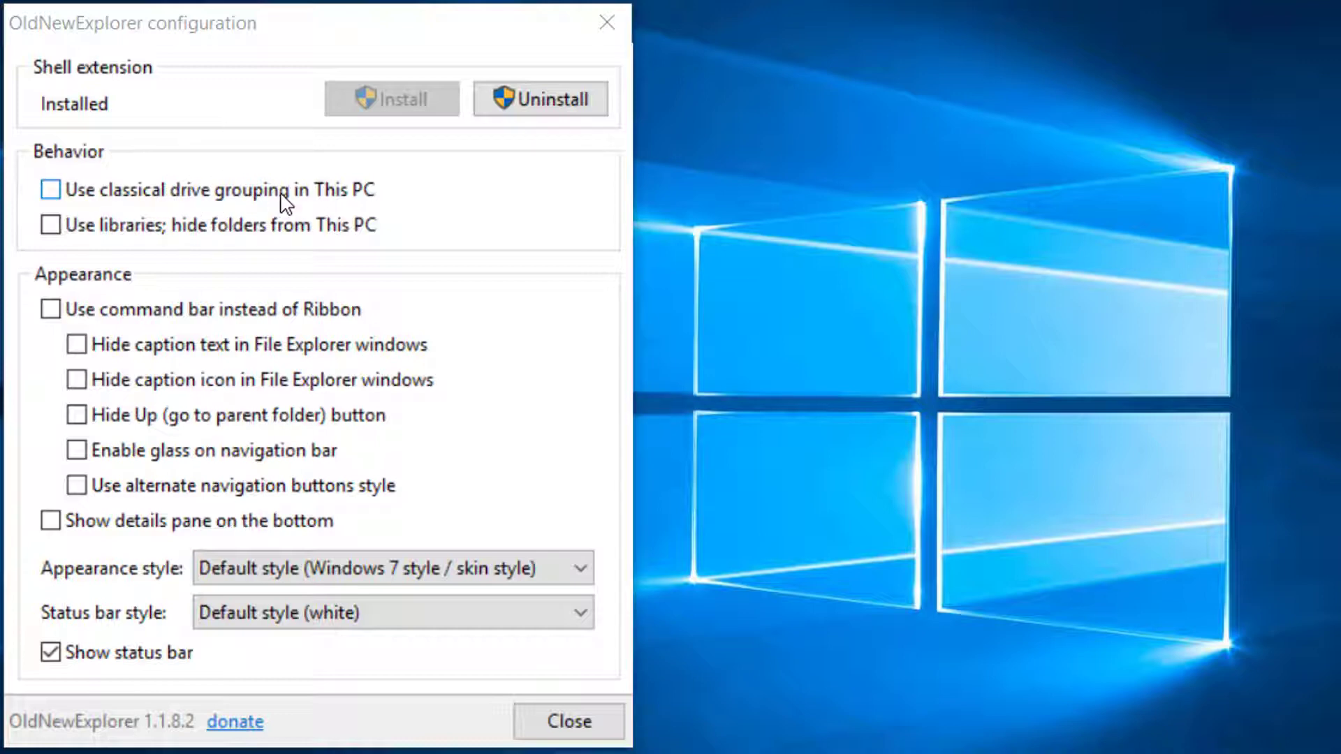
# Enable classical drive grouping and 'Use libraries; hide folders from This PC', then reopen This PC
pyautogui.click(51, 190)
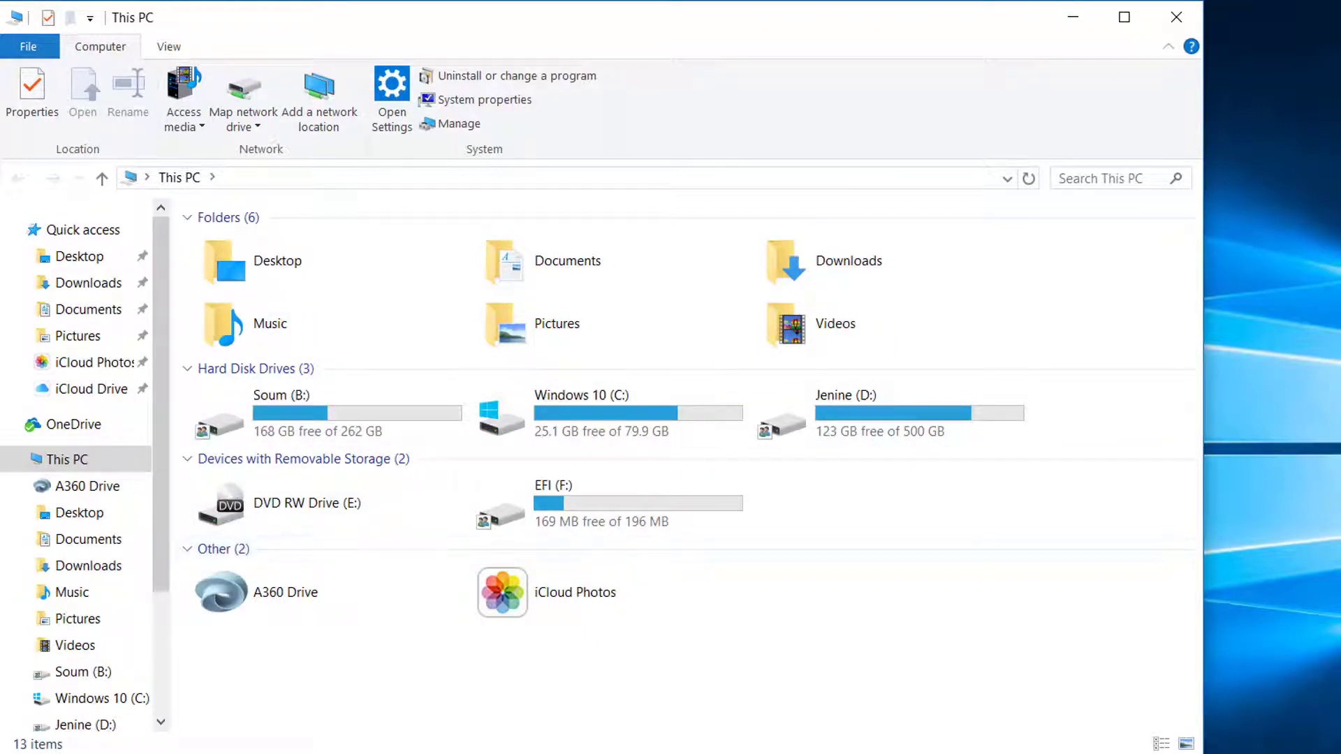
pyautogui.click(1178, 17)
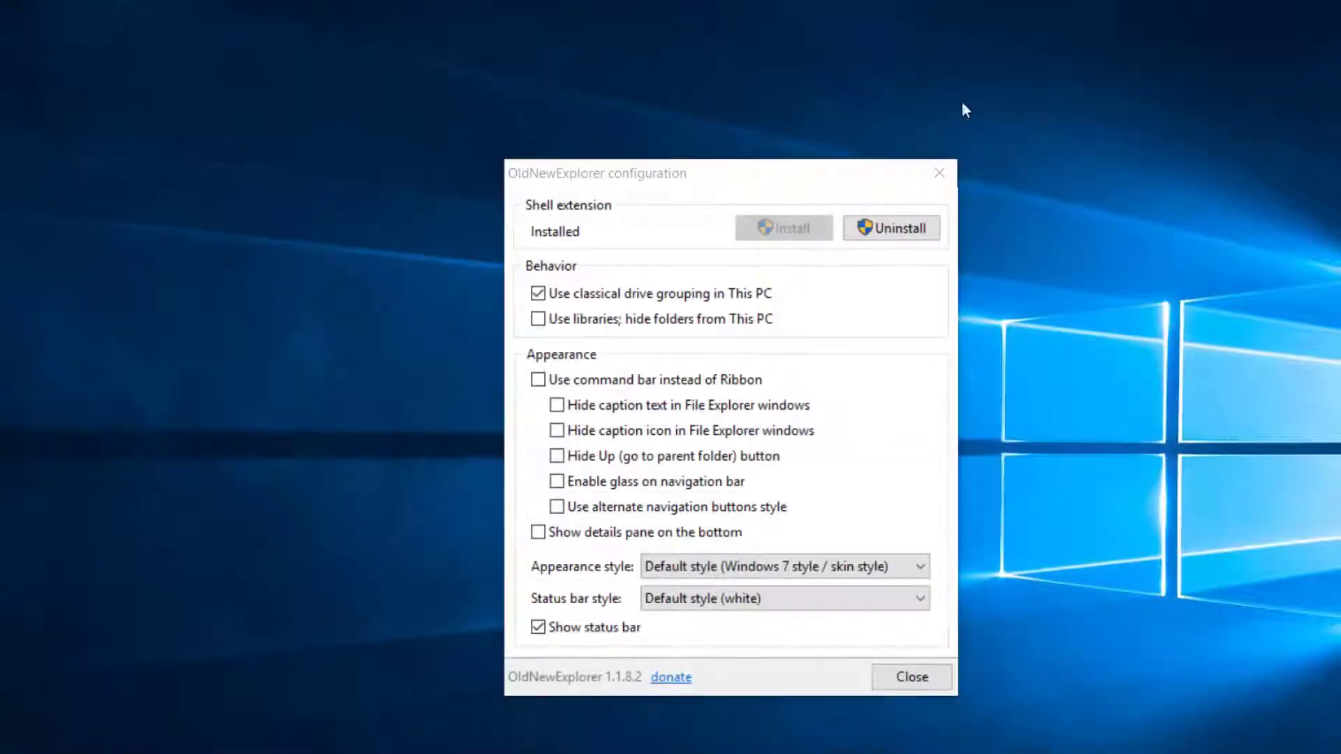
pyautogui.click(616, 322)
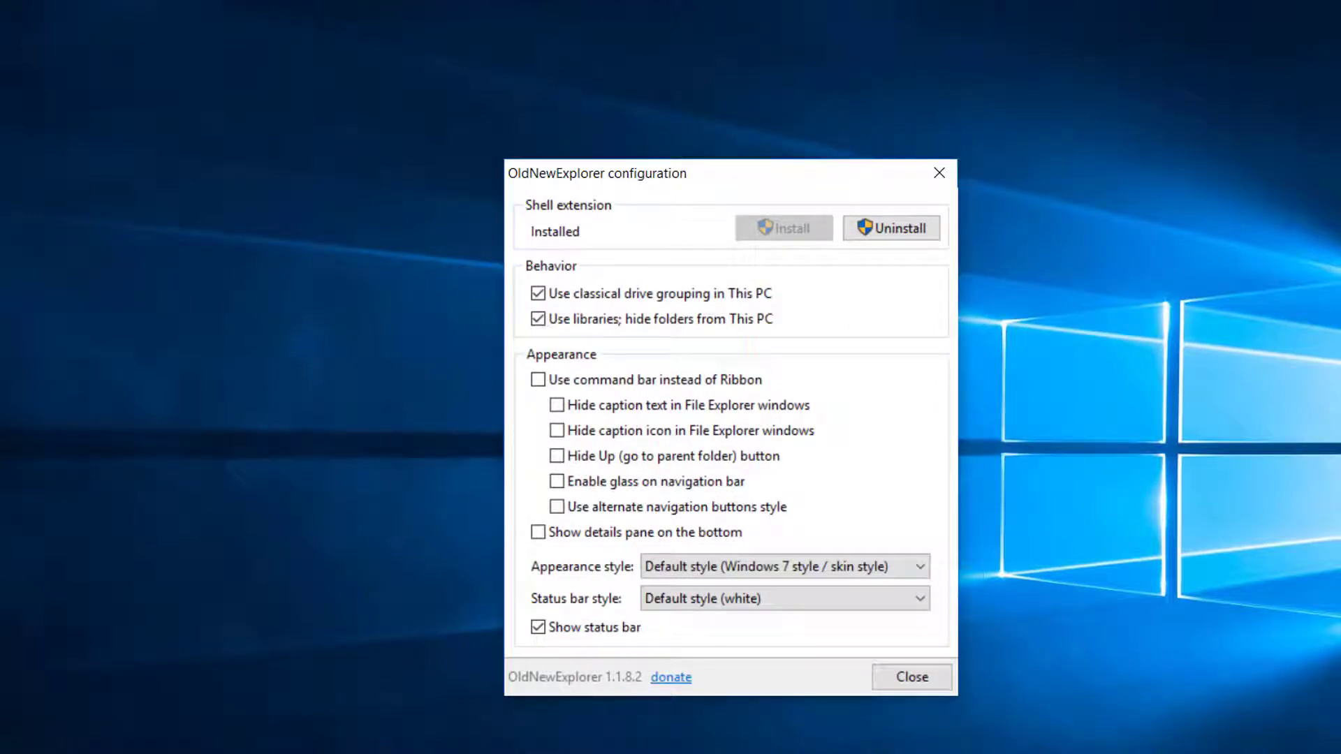
pyautogui.press('super+e')
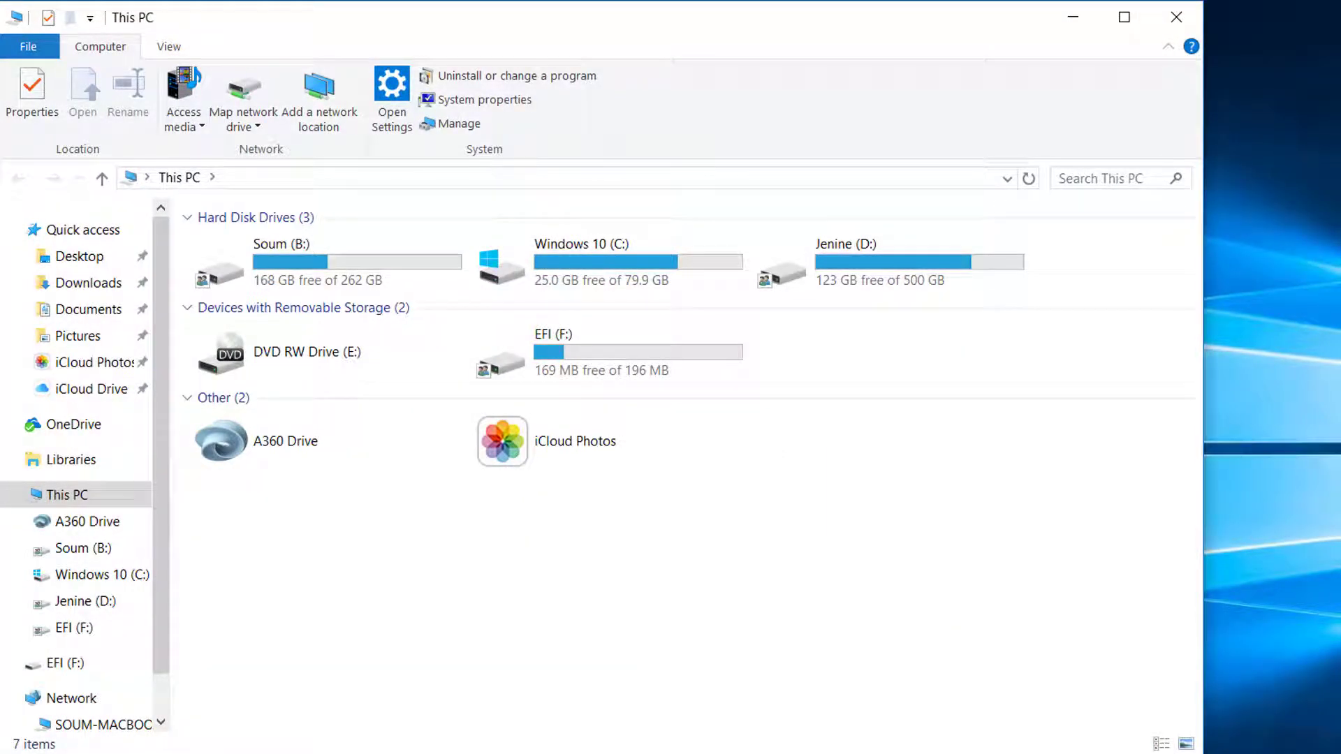
# Close This PC and untick 'Use libraries; hide folders from This PC'
pyautogui.click(1177, 18)
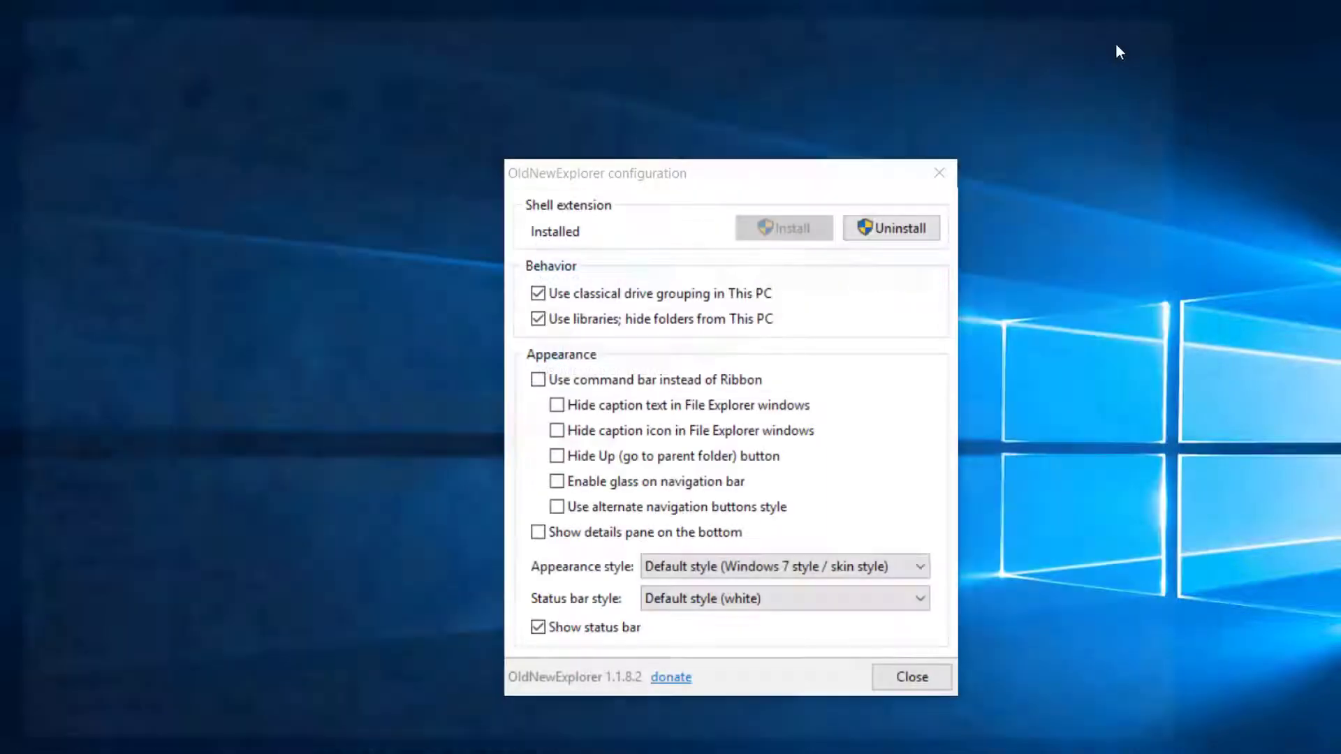
pyautogui.click(578, 322)
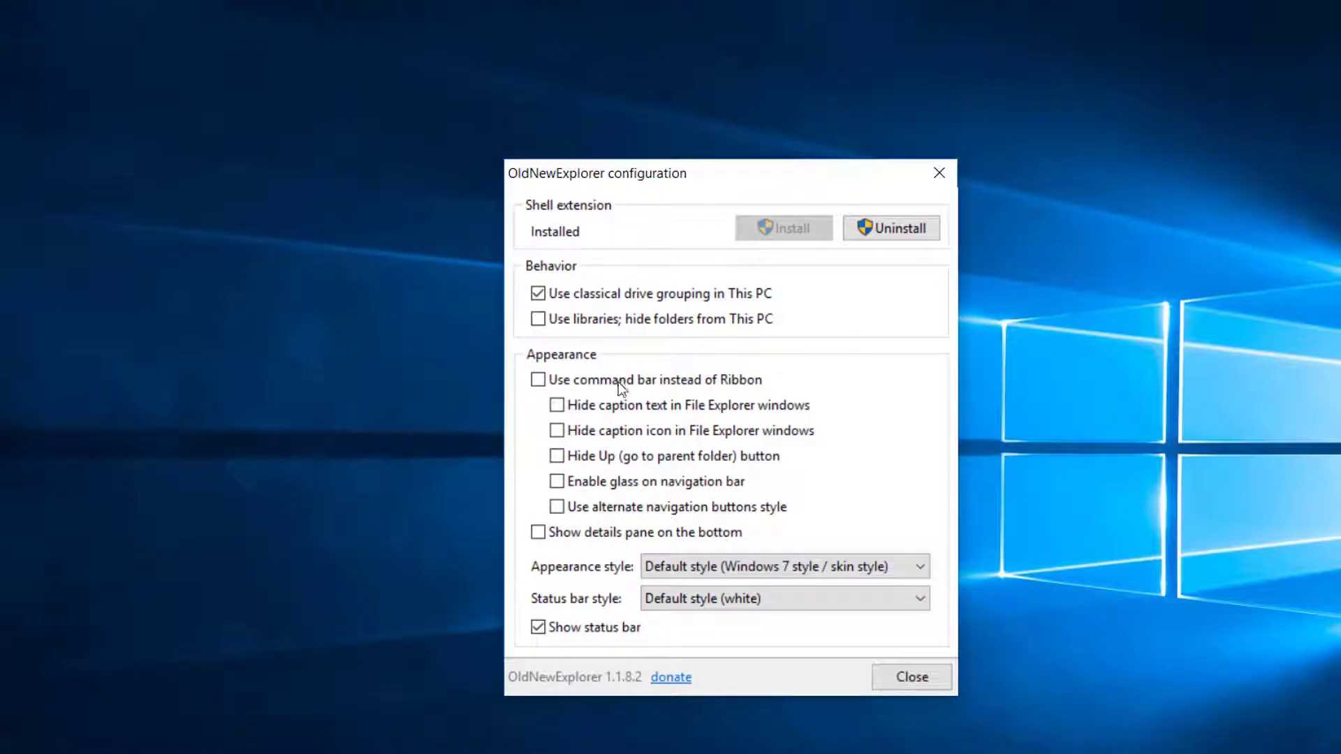